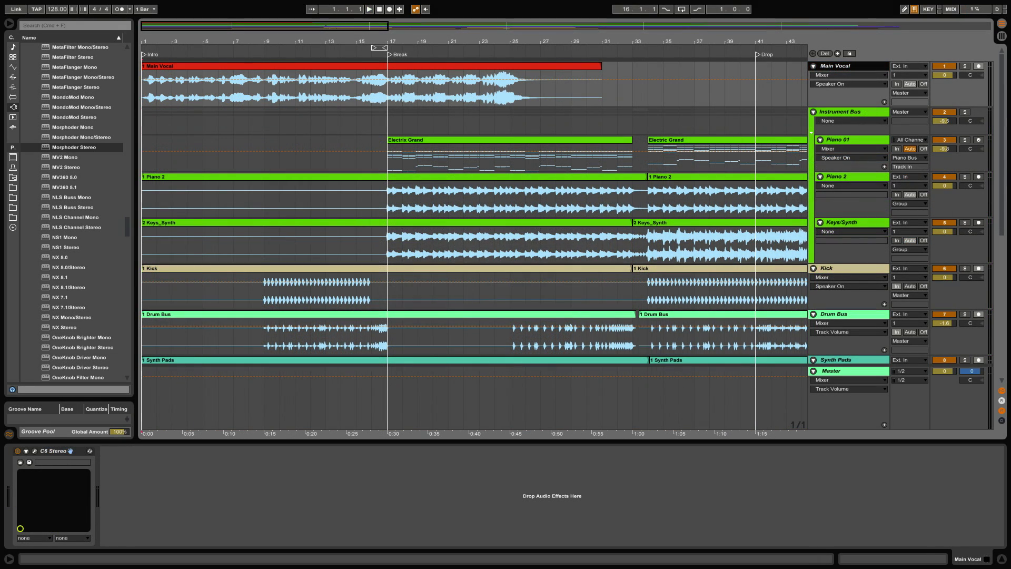
# Audition the Main Vocal track in the intro from bar 1 and stop playback.
pyautogui.press('space')
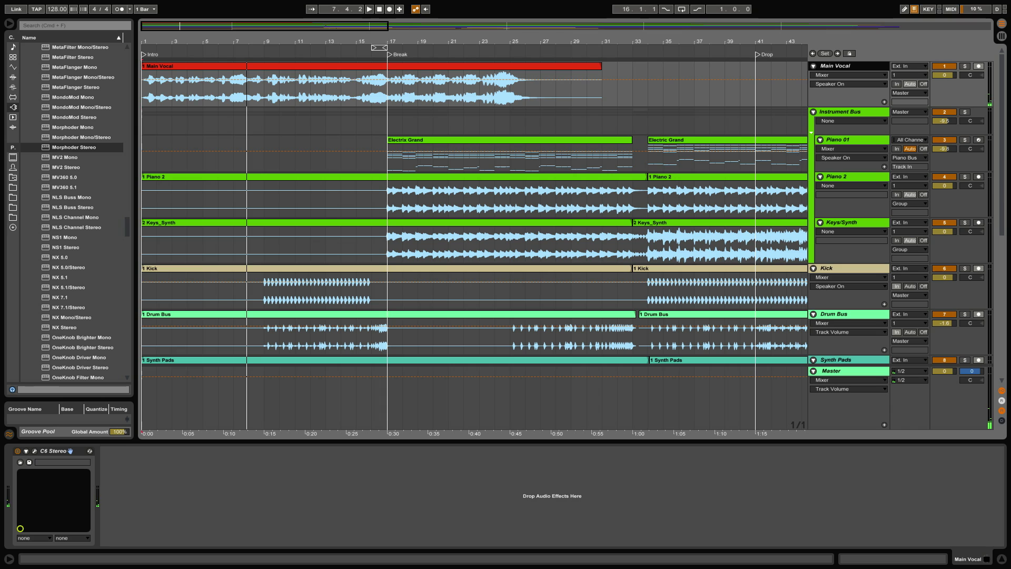
pyautogui.press('space')
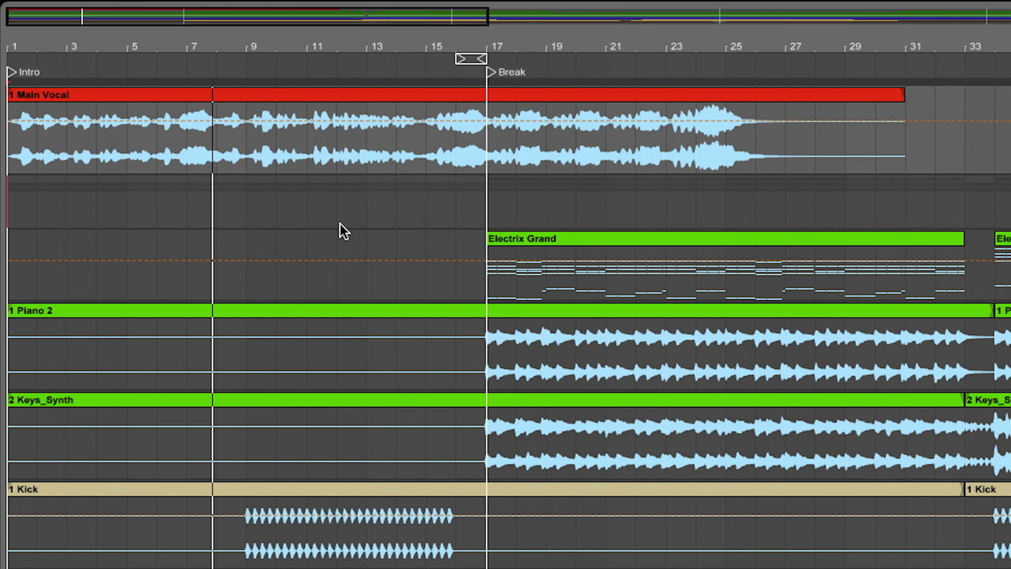
pyautogui.click(340, 223)
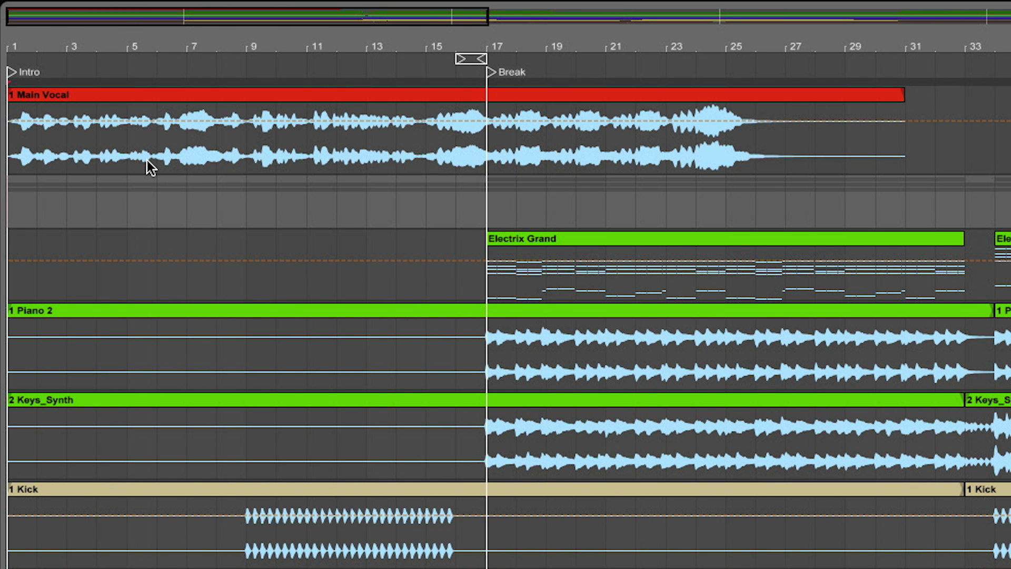
# Split the Main Vocal clip at bars 3, 5 and 7 while the intro plays.
pyautogui.press('space')
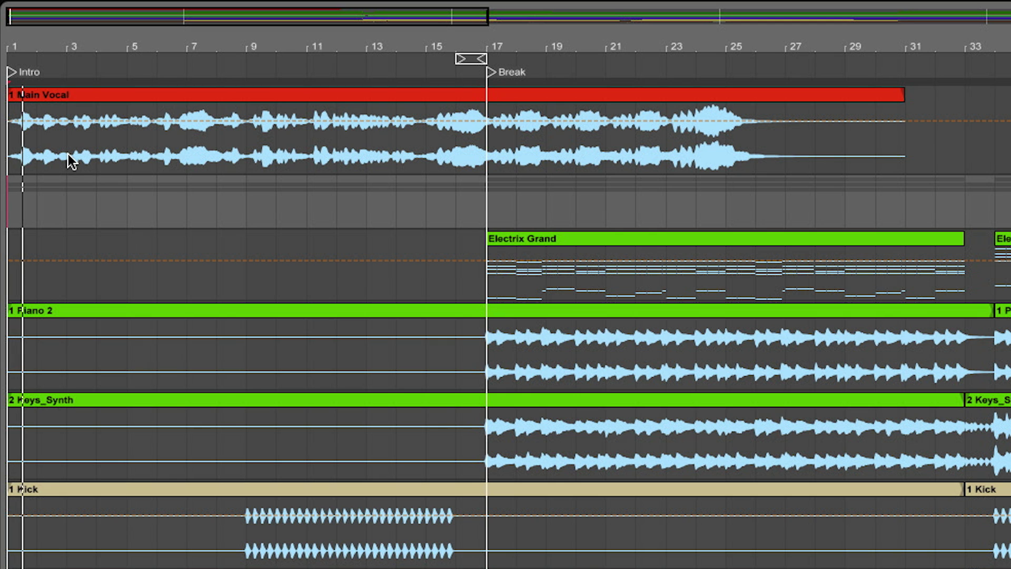
pyautogui.click(68, 153)
pyautogui.hotkey('ctrl', 'e')
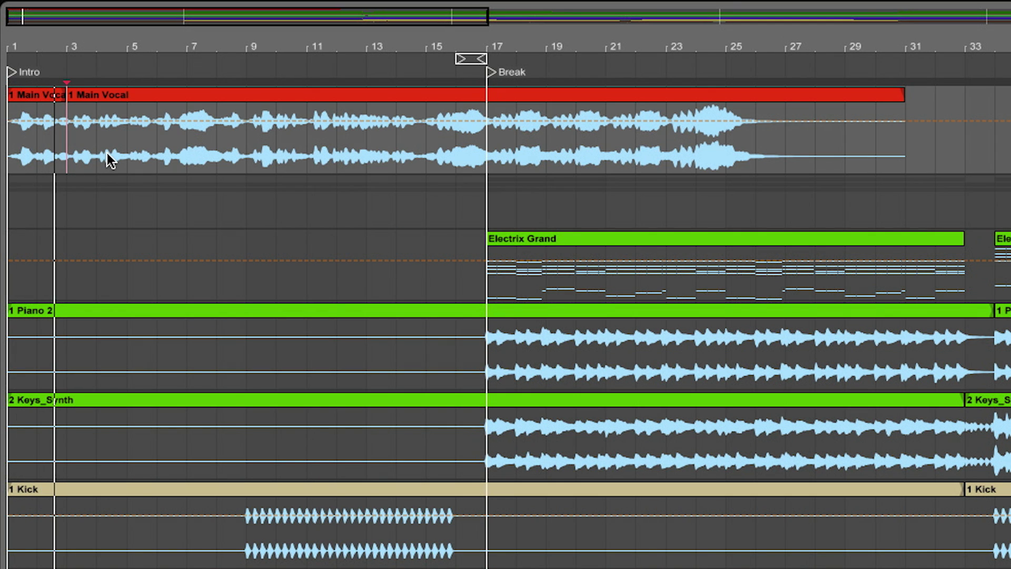
pyautogui.click(127, 144)
pyautogui.hotkey('ctrl', 'e')
pyautogui.click(184, 142)
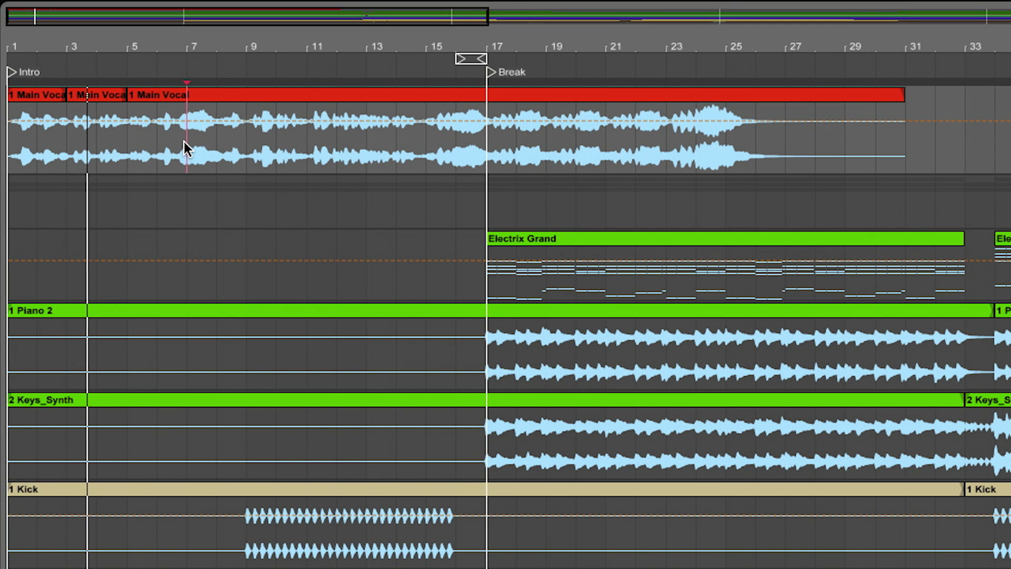
pyautogui.hotkey('ctrl', 'e')
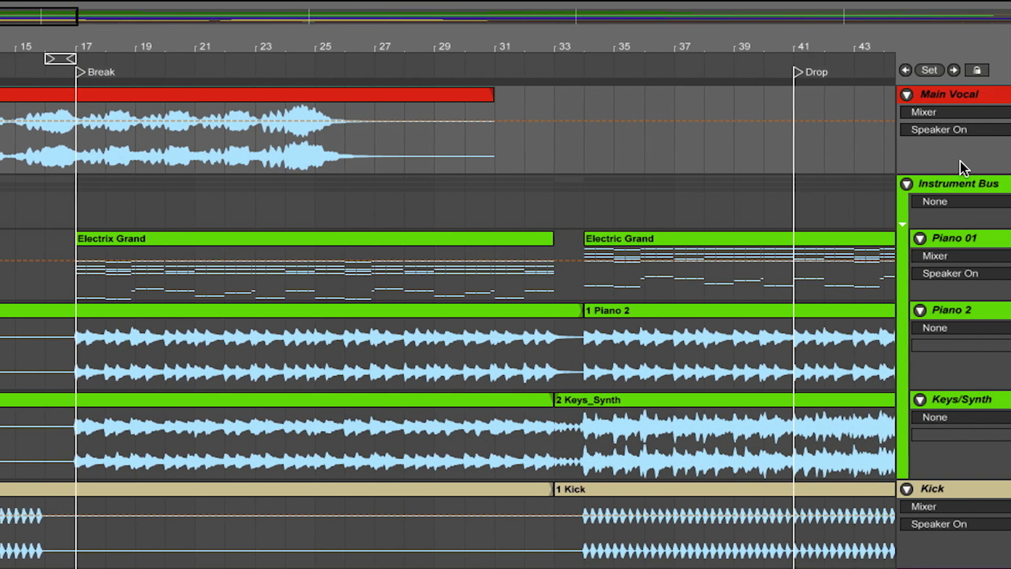
# Insert a new audio track and a new MIDI track between Main Vocal and the Instrument Bus.
pyautogui.rightClick(680, 161)
pyautogui.click(735, 302)
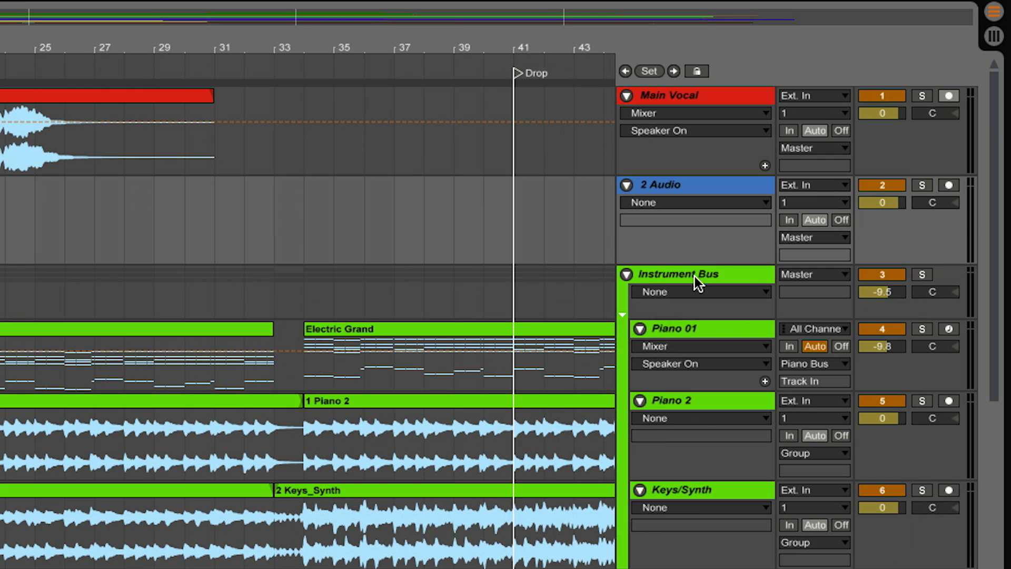
pyautogui.rightClick(693, 237)
pyautogui.click(756, 403)
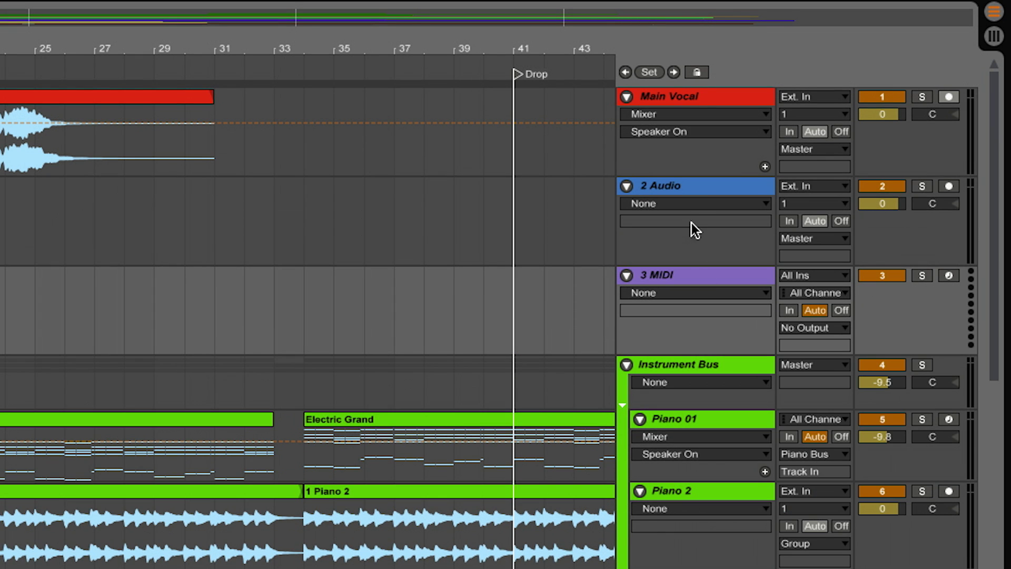
# Rename the new audio track as Morphoder Modulator and the new MIDI track as MorphoderCarrier.
pyautogui.hotkey('ctrl', 'r')
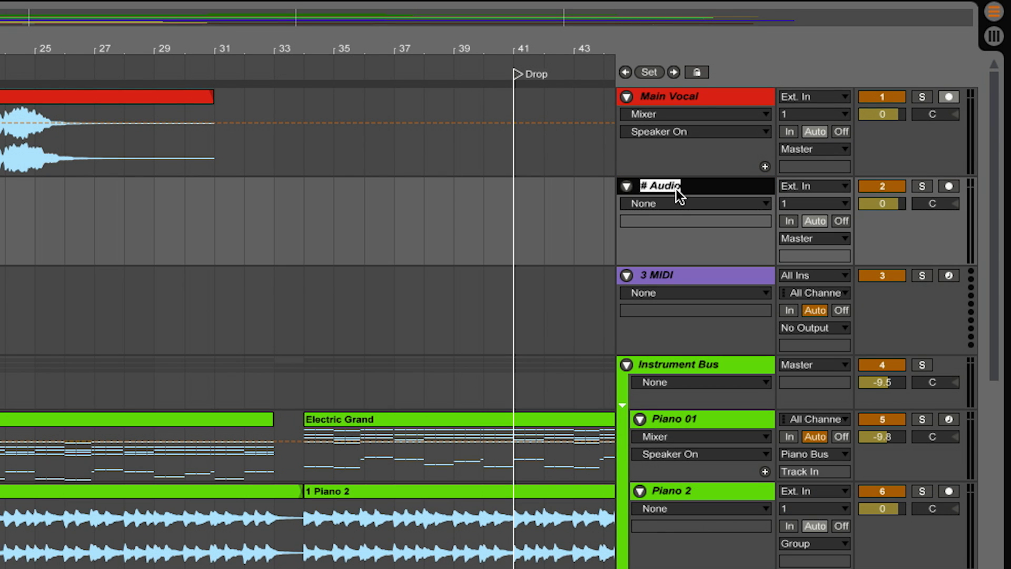
pyautogui.write('Morphoder Modulator')
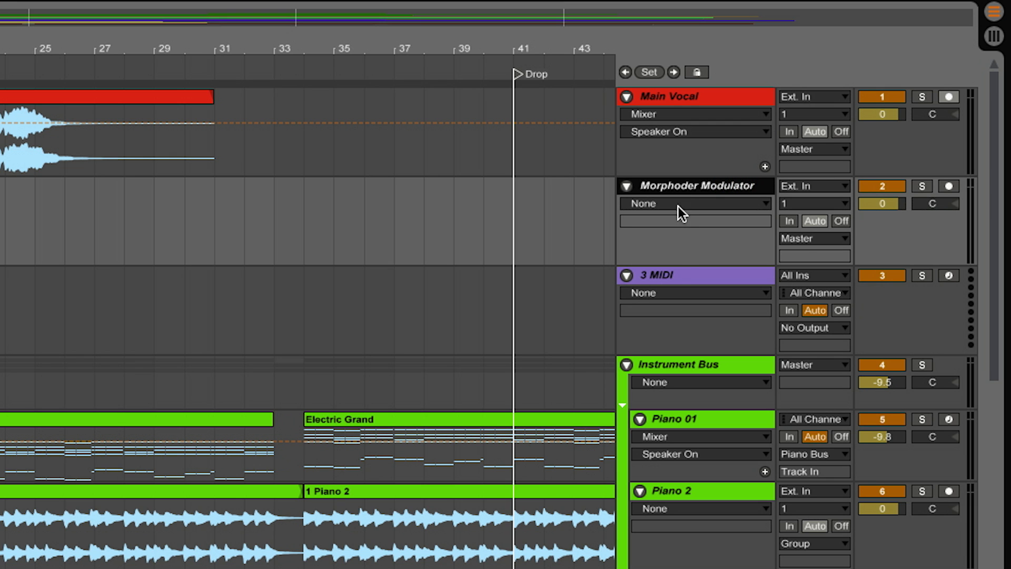
pyautogui.press('Tab')
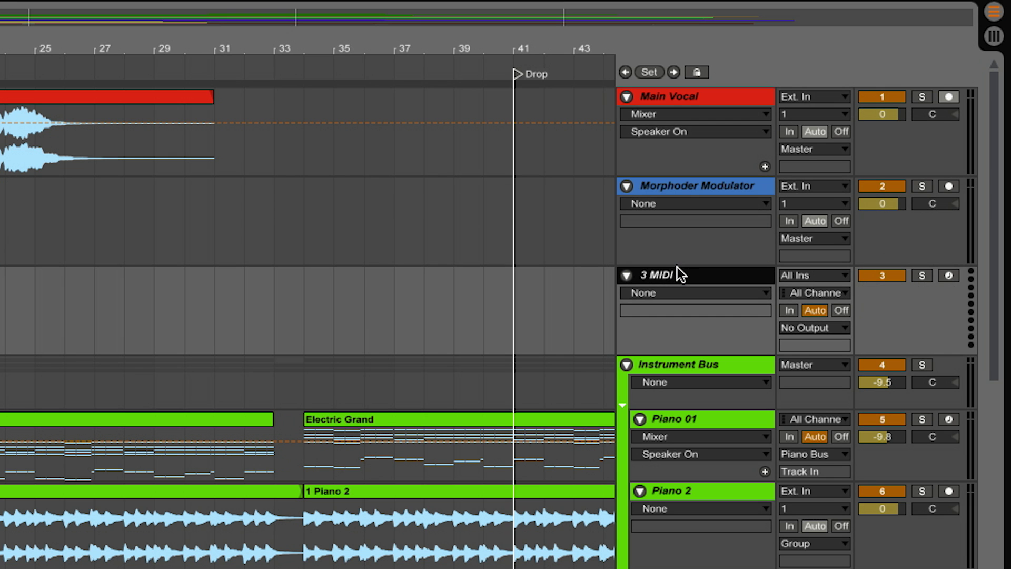
pyautogui.write('MorphoderCarrier')
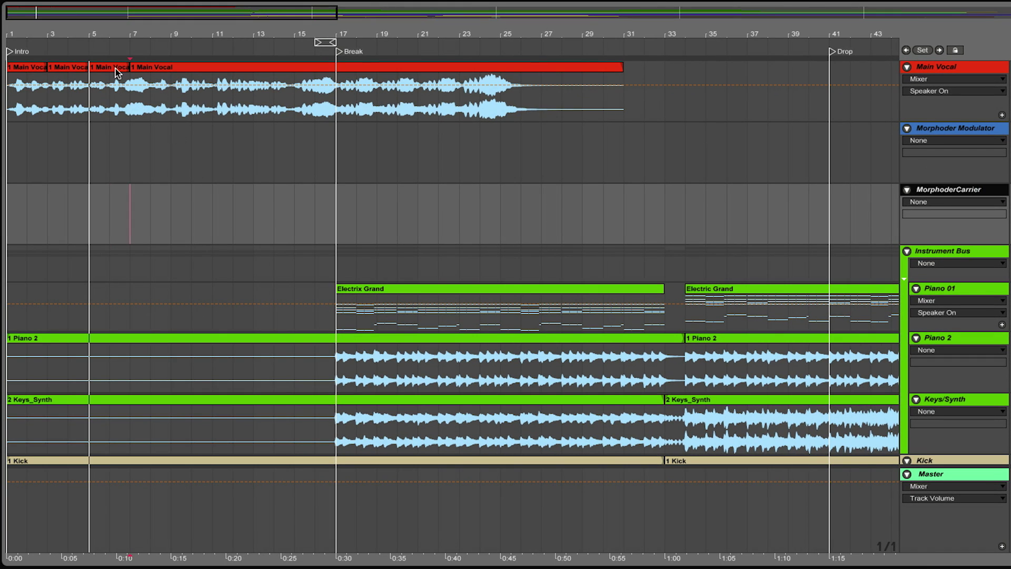
# Copy the Main Vocal clips starting at bars 3 and 7 onto the Morphoder Modulator track at the same positions.
pyautogui.moveTo(66, 72); pyautogui.dragTo(67, 174)
pyautogui.moveTo(163, 69); pyautogui.dragTo(165, 136)
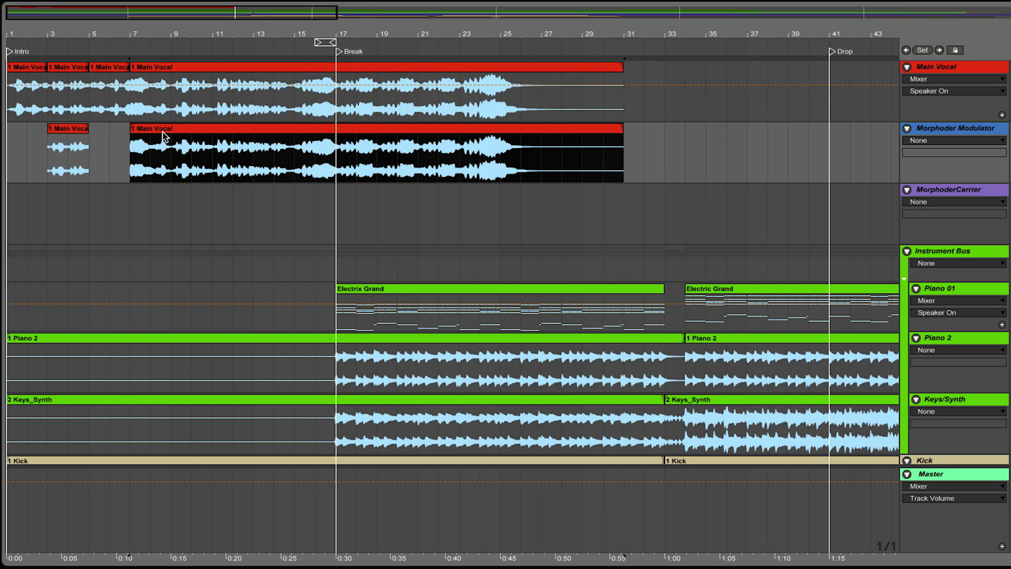
# Load the Morphoder Stereo plug-in onto the MorphoderCarrier track.
pyautogui.click(951, 190)
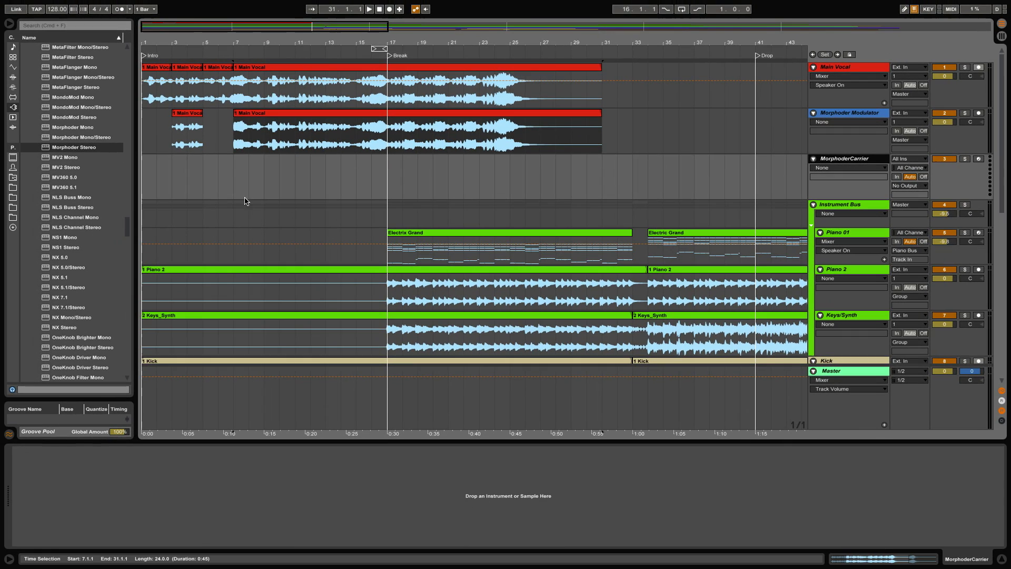
pyautogui.click(74, 148)
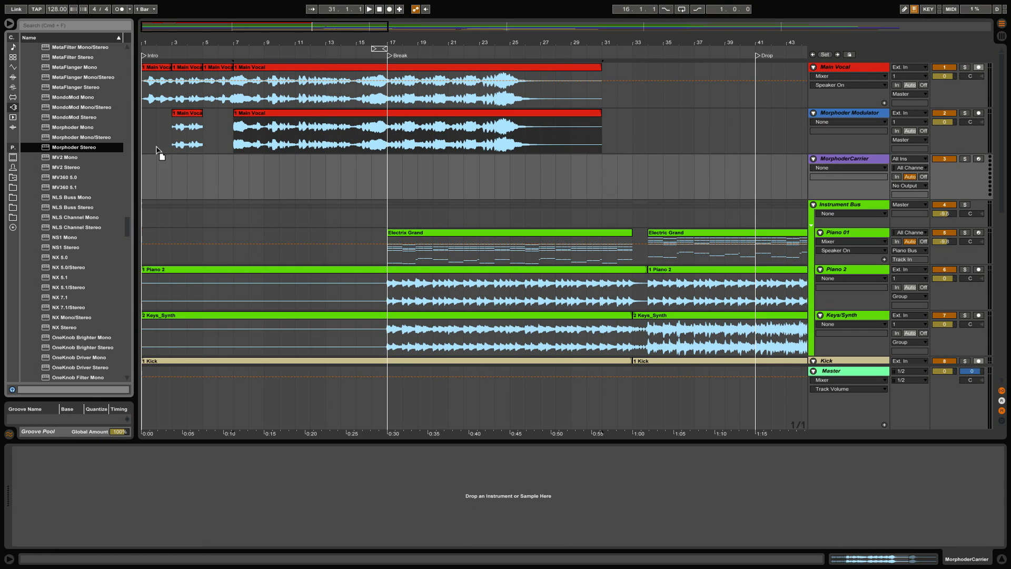
pyautogui.moveTo(956, 194); pyautogui.dragTo(954, 191)
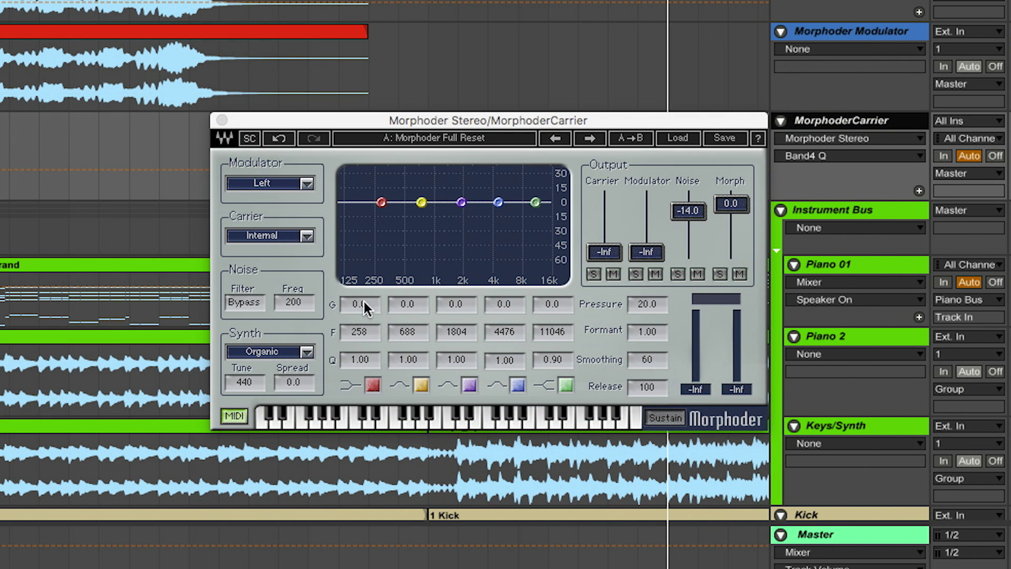
# Enable SC in Morphoder and set its Modulator source to SideChain.
pyautogui.click(244, 137)
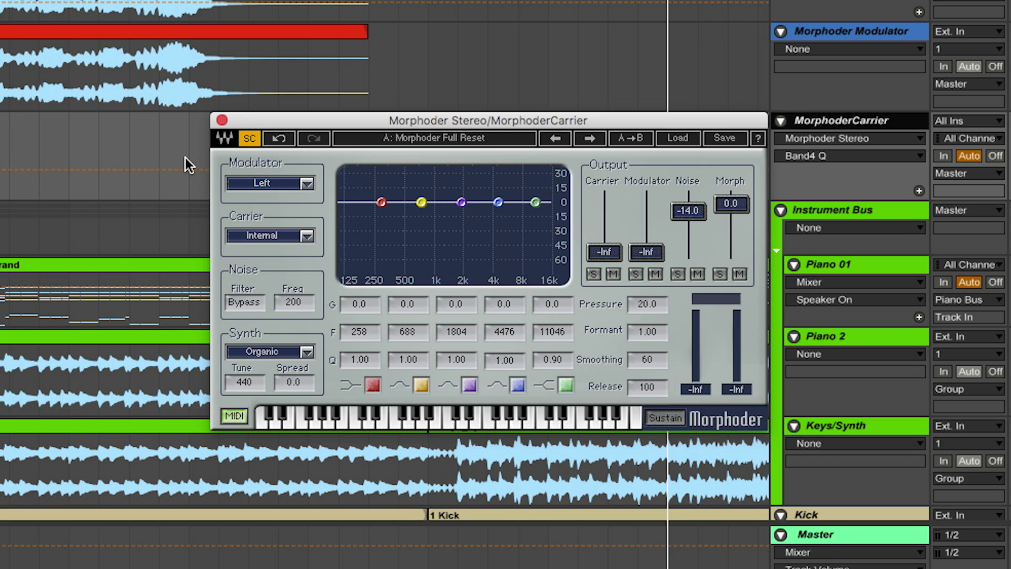
pyautogui.click(312, 184)
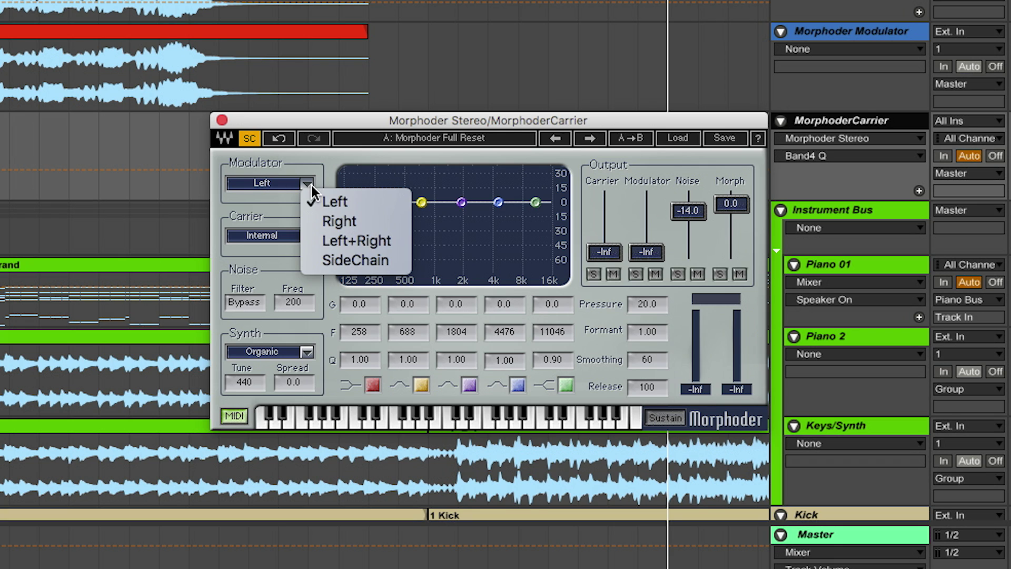
pyautogui.click(335, 260)
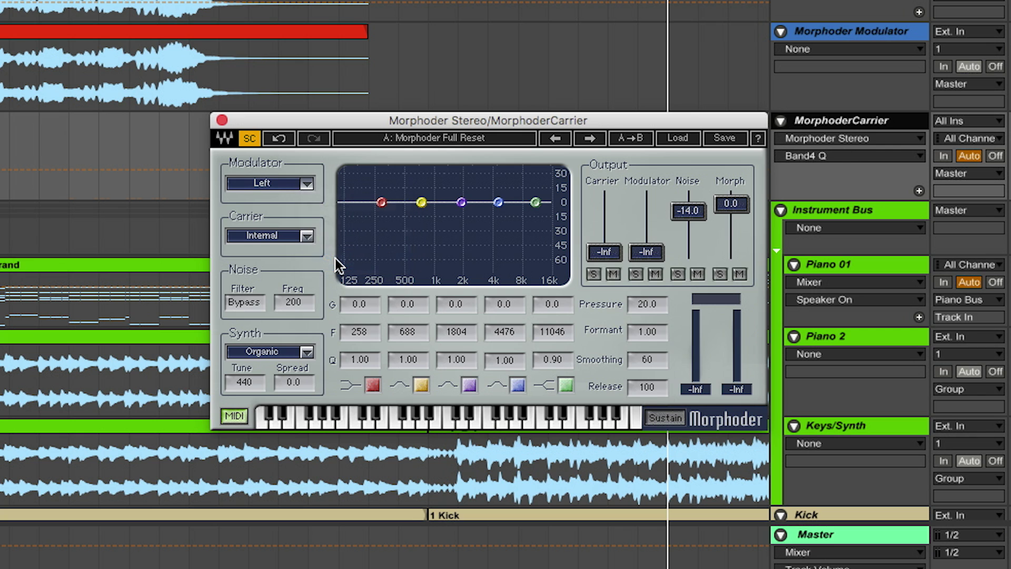
# Set the Morphoder synth to Electric and lower the Noise output level to -Inf.
pyautogui.click(308, 352)
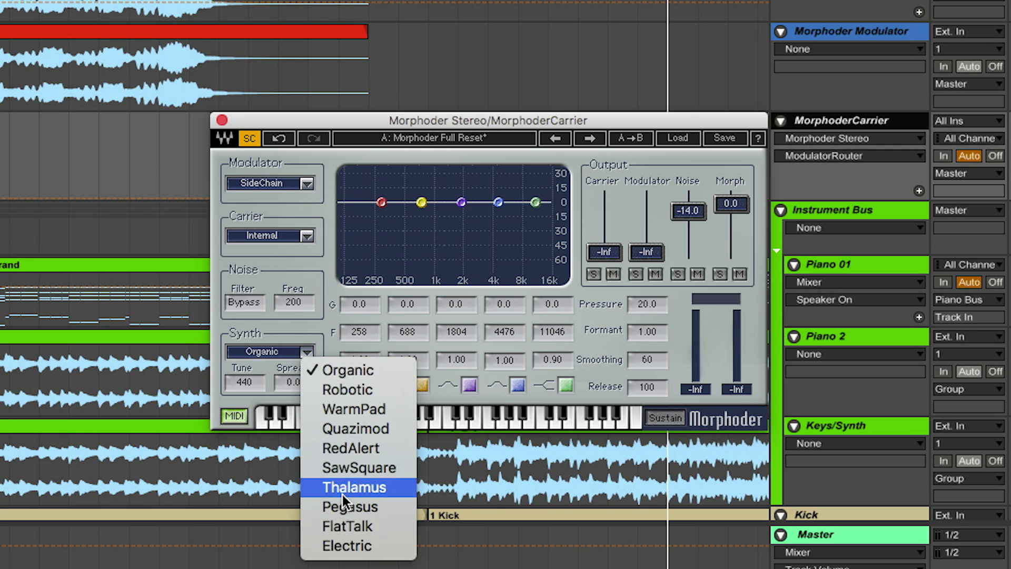
pyautogui.click(344, 547)
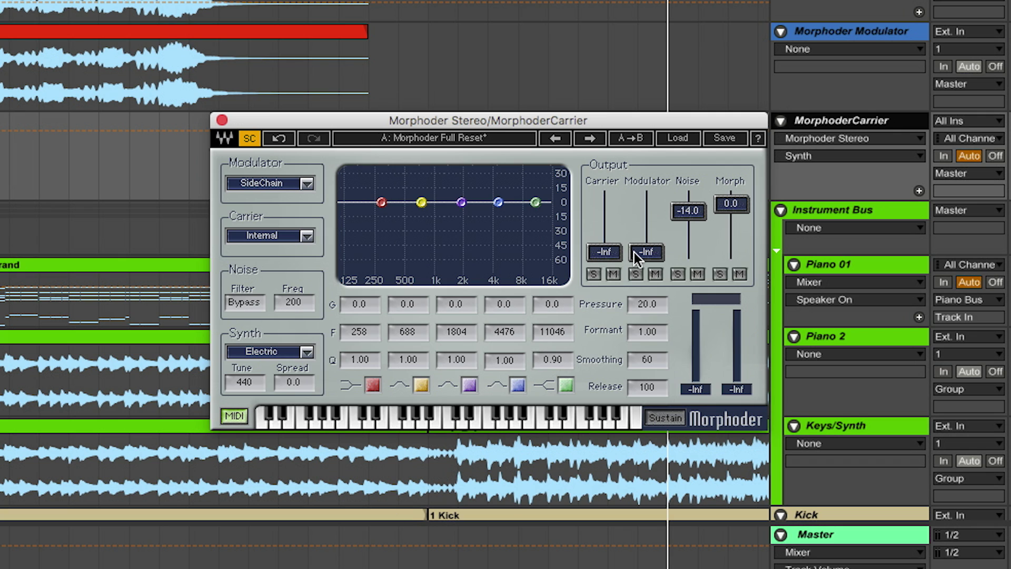
pyautogui.moveTo(688, 210); pyautogui.dragTo(687, 252)
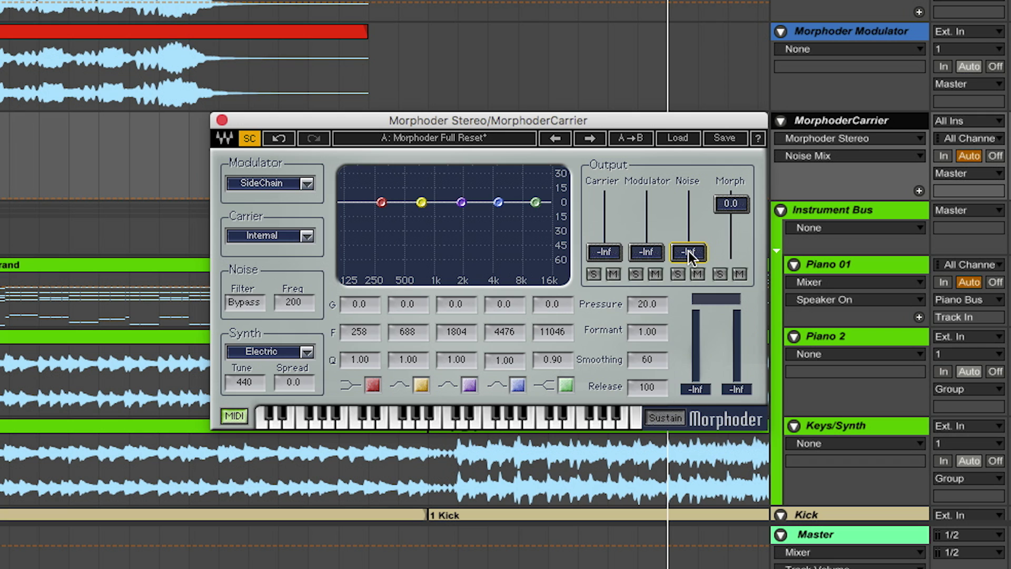
# Copy Piano 01's Electrix Grand clip to bar 1 of the MorphoderCarrier track and duplicate it directly after at bar 17.
pyautogui.click(849, 265)
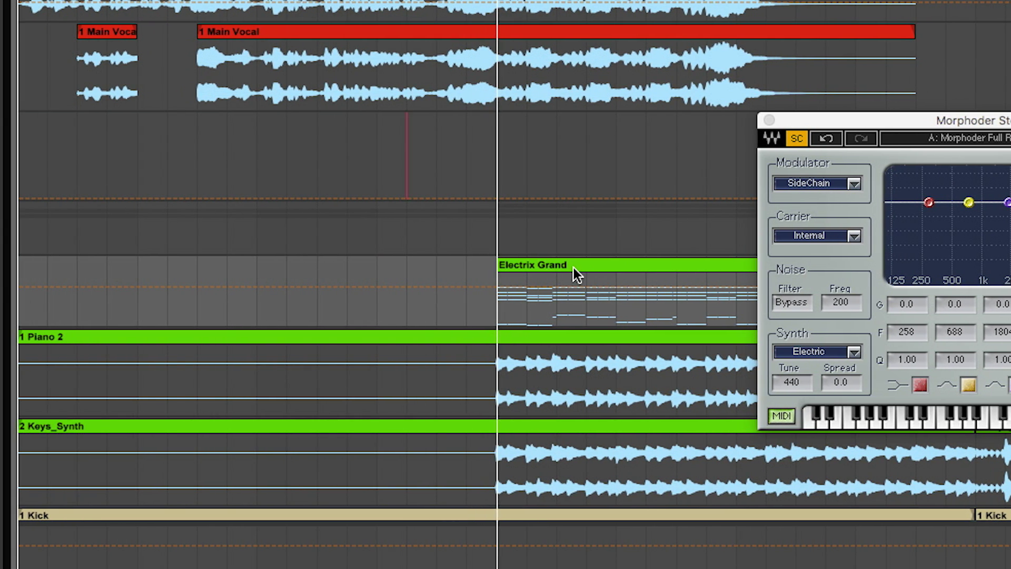
pyautogui.click(573, 268)
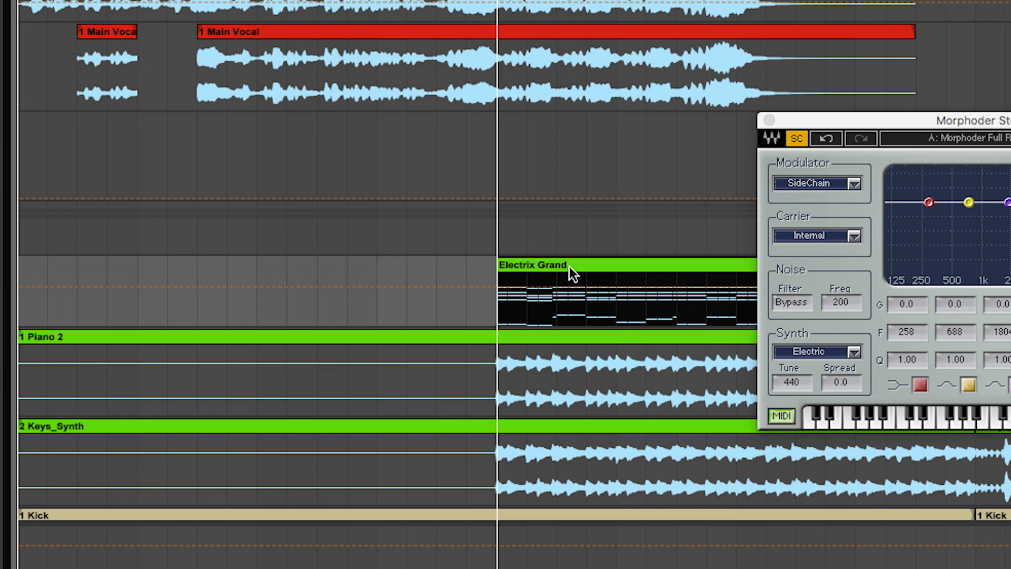
pyautogui.moveTo(569, 267); pyautogui.dragTo(87, 157)
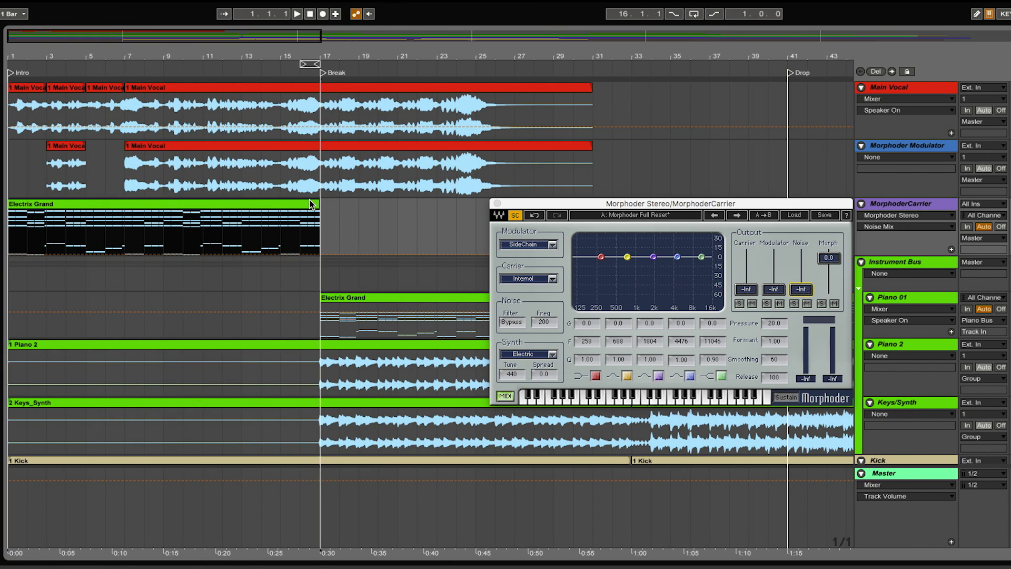
pyautogui.hotkey('ctrl', 'd')
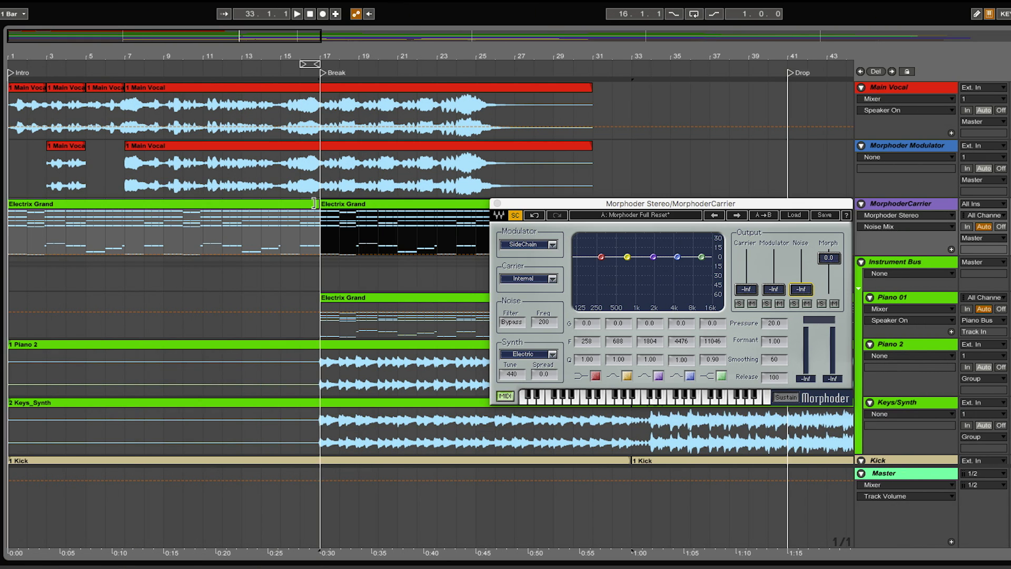
pyautogui.click(385, 272)
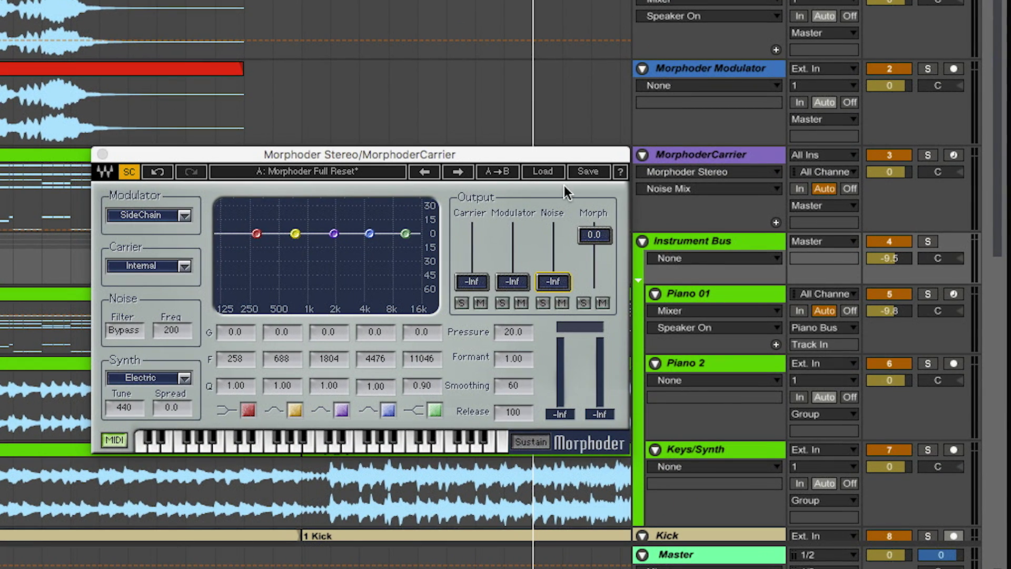
# Route the Morphoder Modulator track's output to the sidechain input on MorphoderCarrier and audition the vocoded vocal.
pyautogui.click(850, 119)
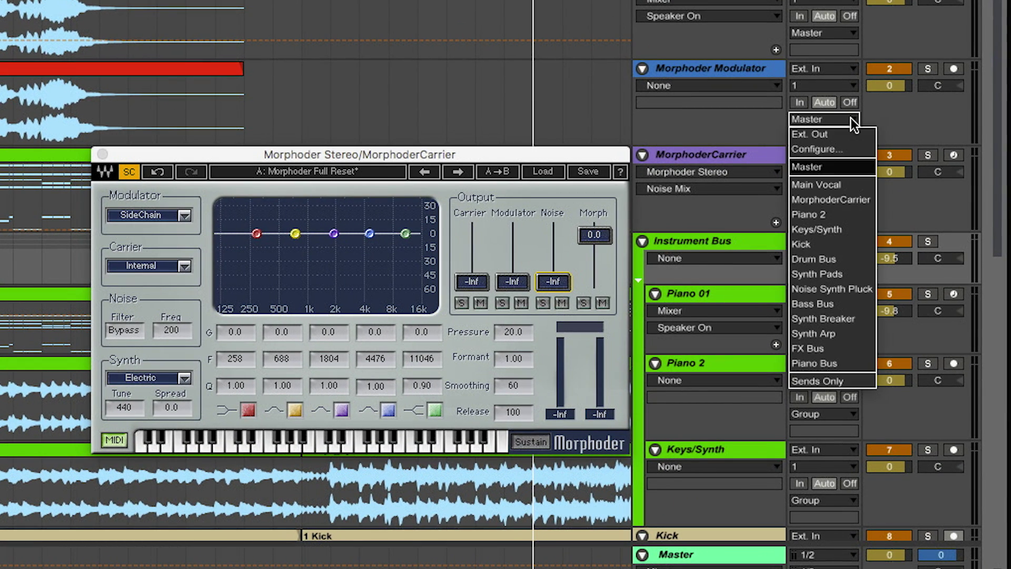
pyautogui.click(851, 198)
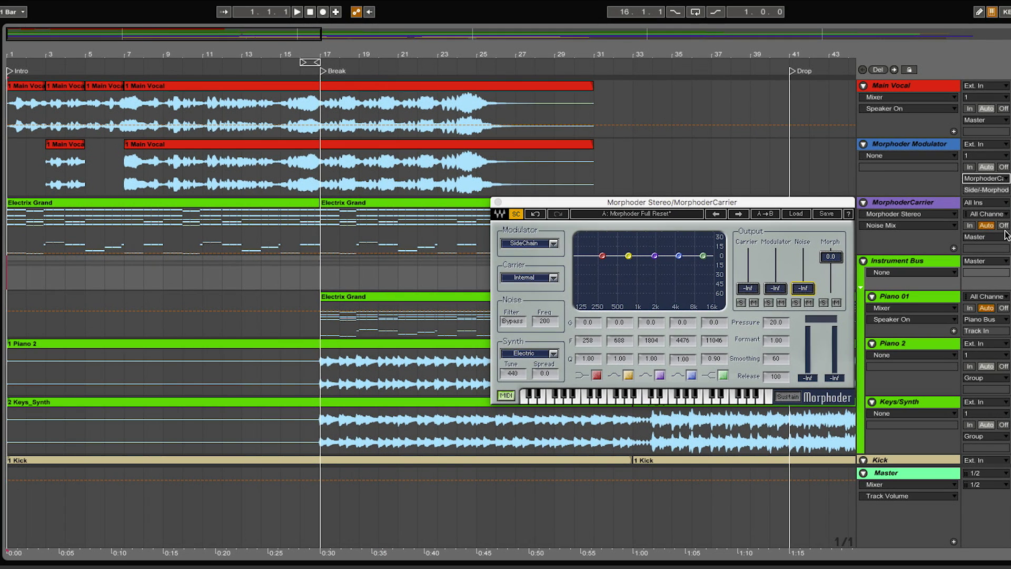
pyautogui.press('space')
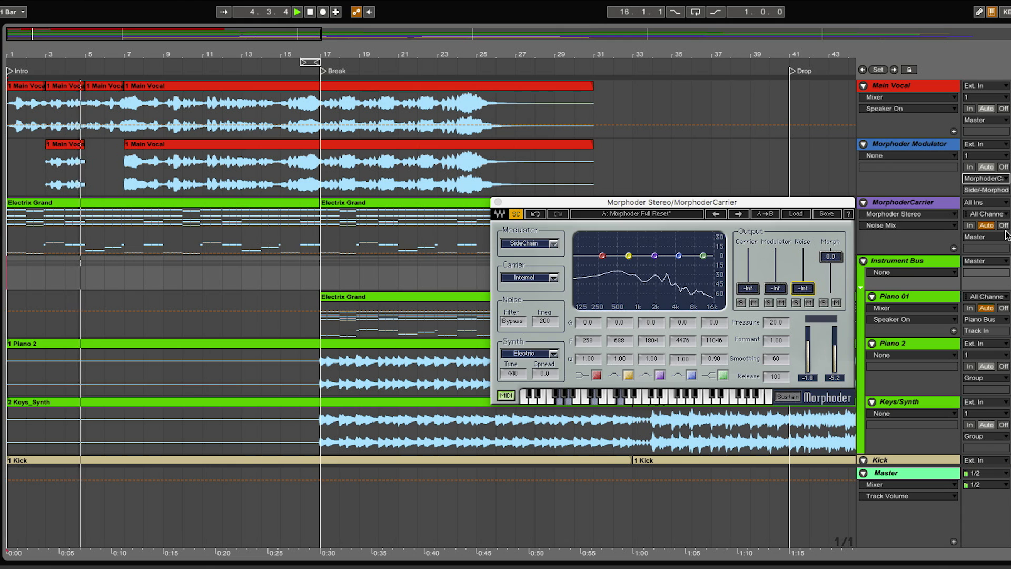
pyautogui.press('space')
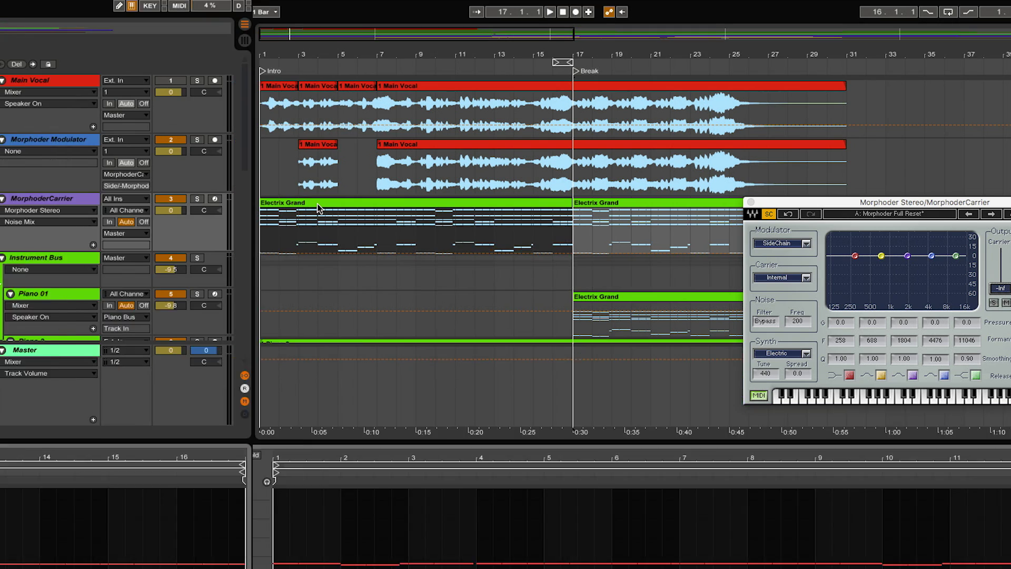
# Select all notes in the first Electrix Grand clip on the MorphoderCarrier track and transpose them upward.
pyautogui.click(66, 207)
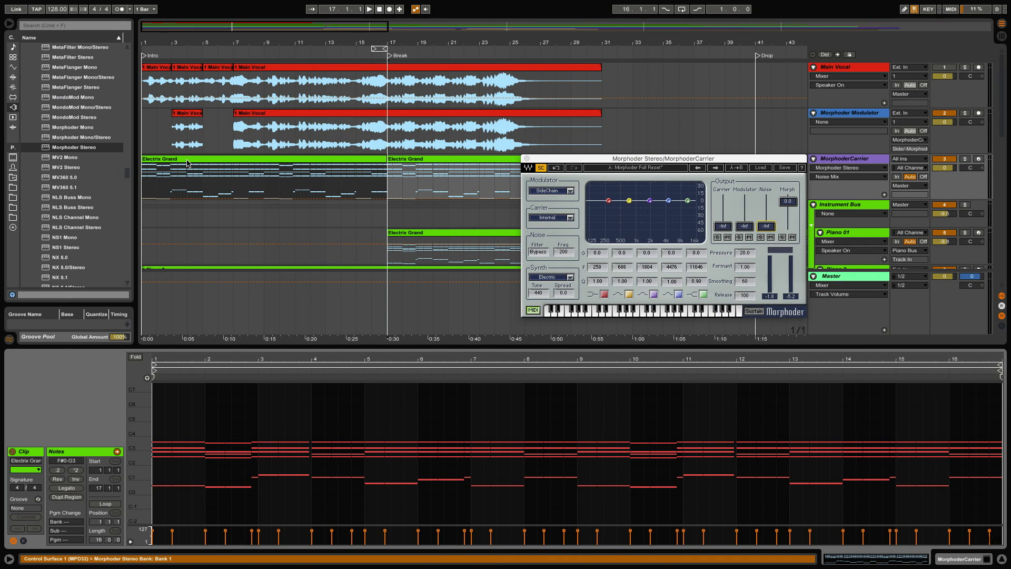
pyautogui.click(192, 416)
pyautogui.hotkey('ctrl', 'a')
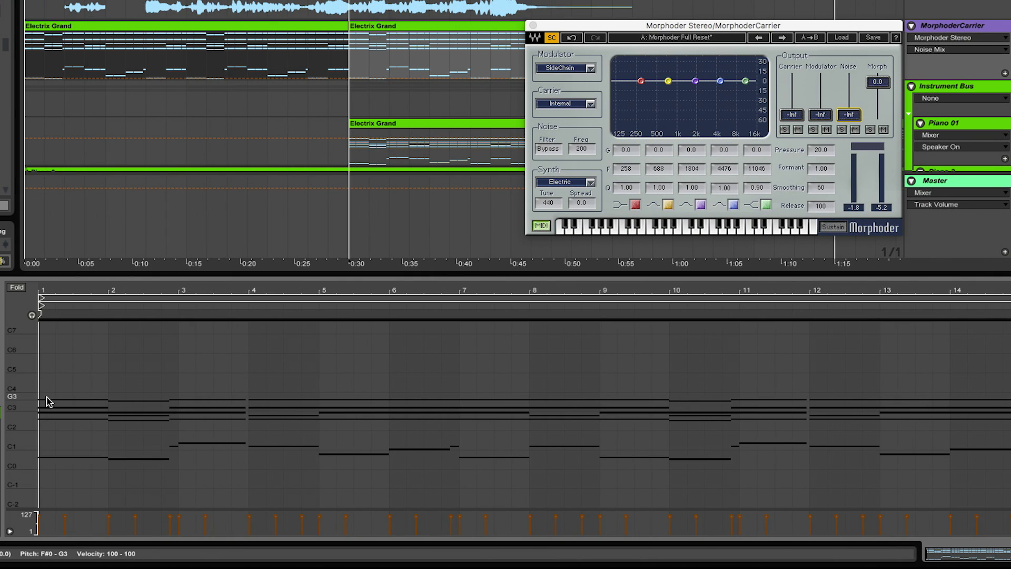
pyautogui.moveTo(158, 444); pyautogui.dragTo(159, 427)
pyautogui.moveTo(48, 377); pyautogui.dragTo(48, 383)
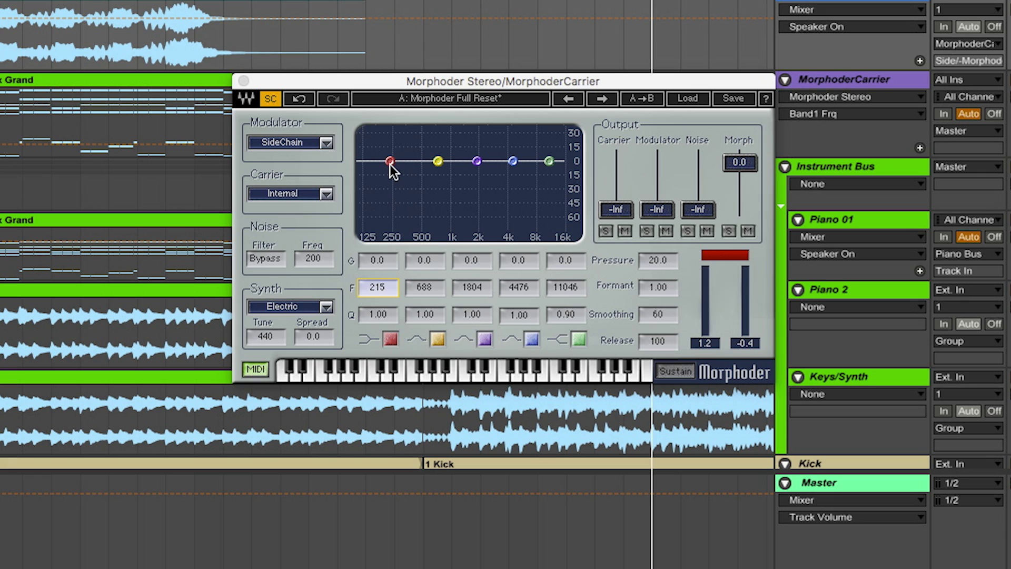
# Shape the Morphoder EQ with band 1 at about 301 Hz and -10.7 gain, and gains of 5, 10 and 5 on bands 3, 4 and 5.
pyautogui.moveTo(389, 164); pyautogui.dragTo(406, 170)
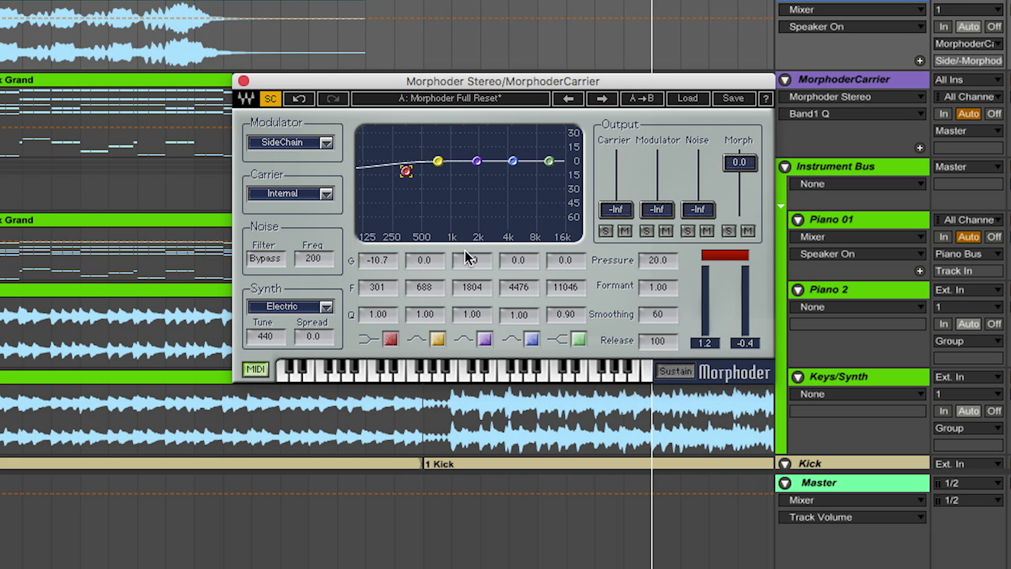
pyautogui.moveTo(472, 266); pyautogui.dragTo(538, 254)
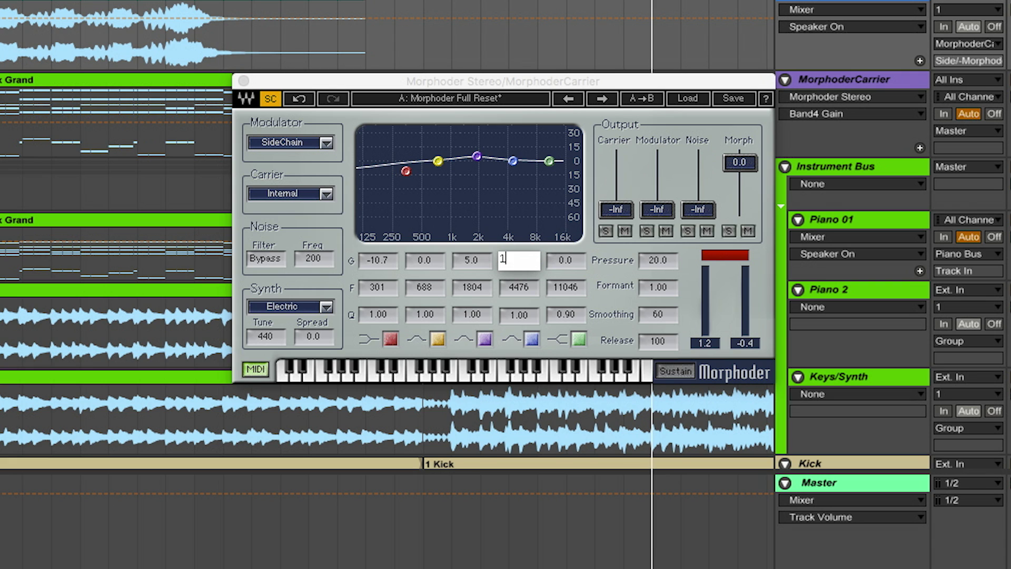
pyautogui.click(559, 262)
pyautogui.doubleClick(573, 265)
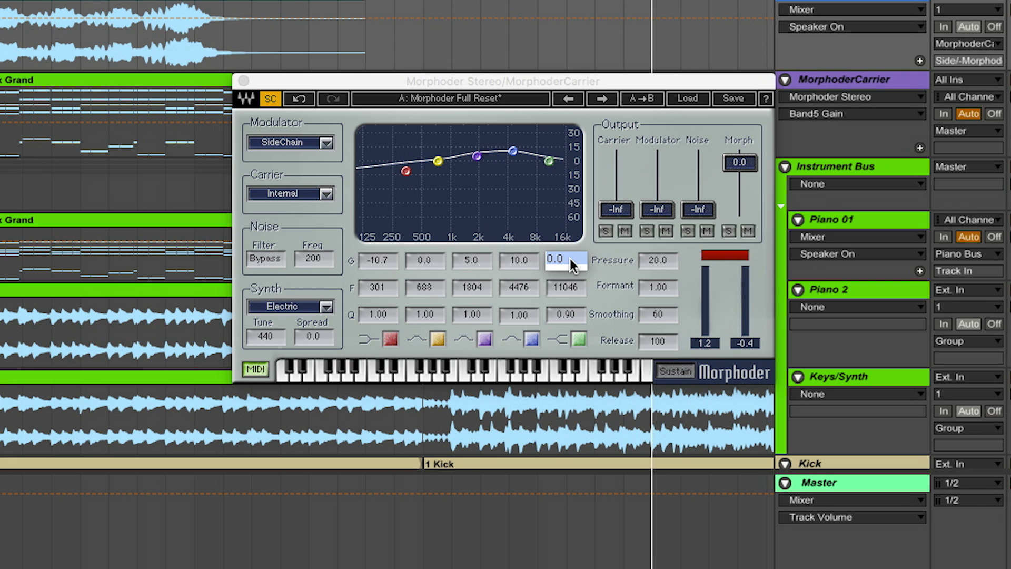
pyautogui.press('Return')
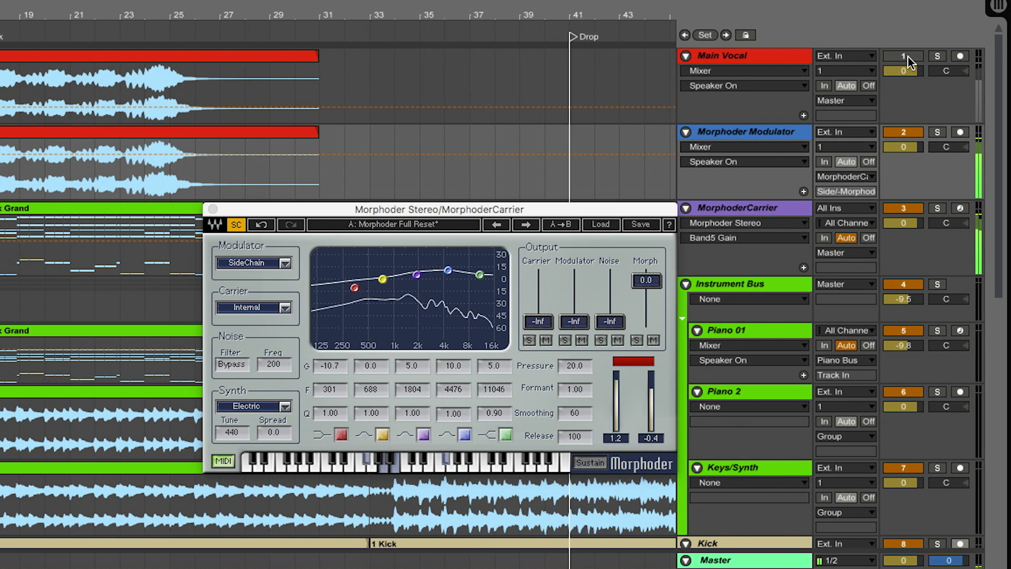
# Reactivate the muted Main Vocal track during playback.
pyautogui.click(903, 56)
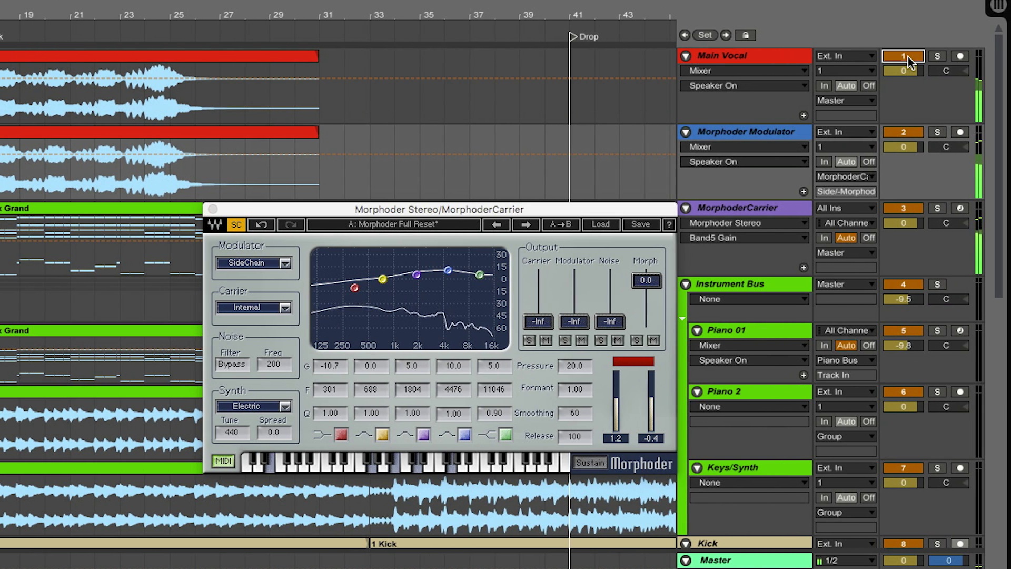